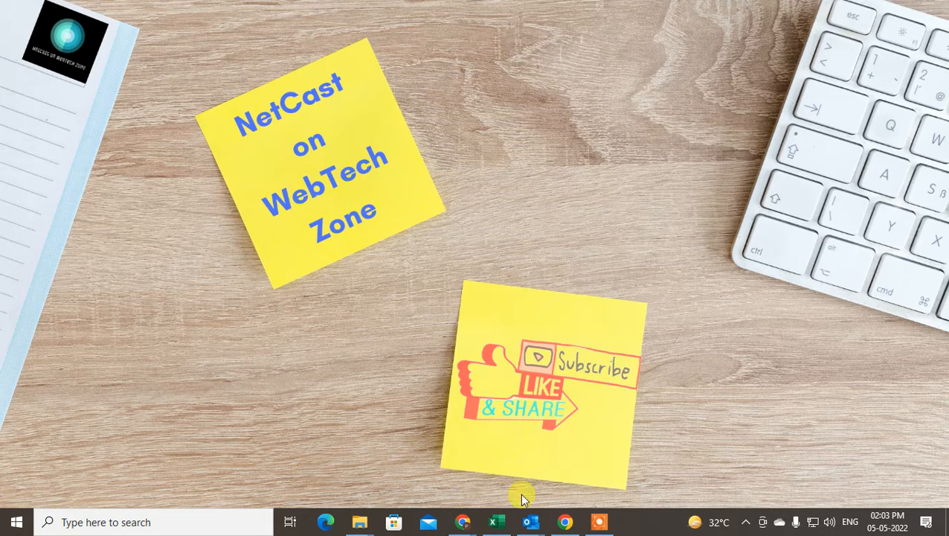
Switch to the Excel workbook and examine the number list in column C and the text list in column H.
click(500, 523)
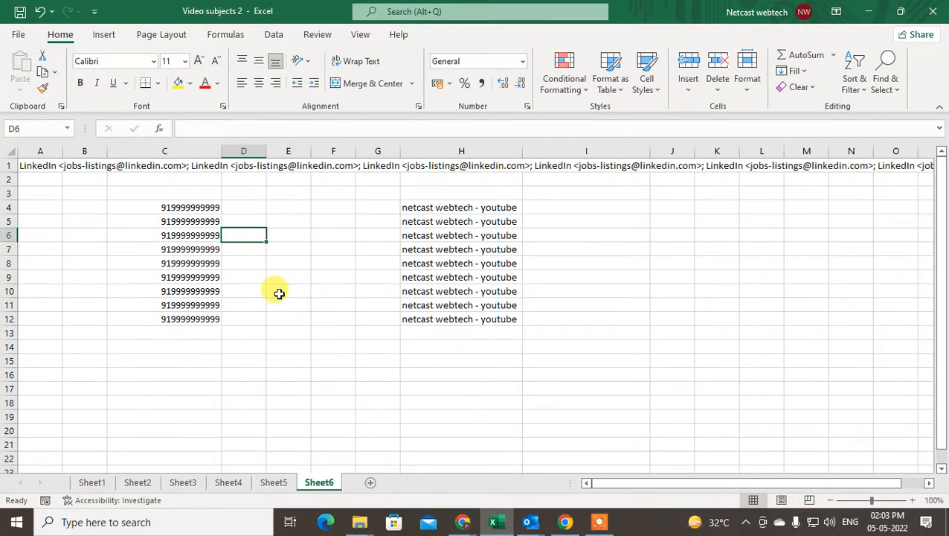
click(279, 293)
drag(187, 208, 195, 318)
drag(426, 210, 460, 318)
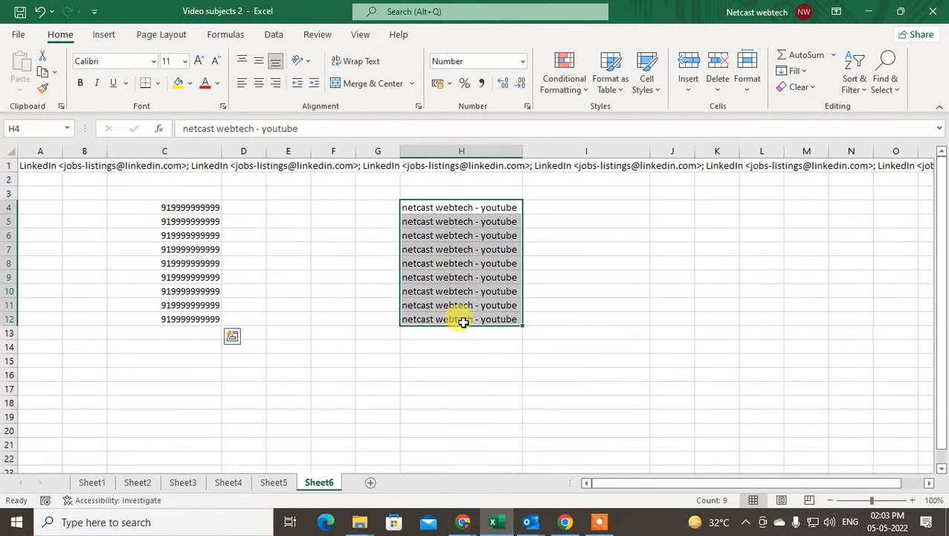
click(182, 207)
drag(181, 207, 160, 322)
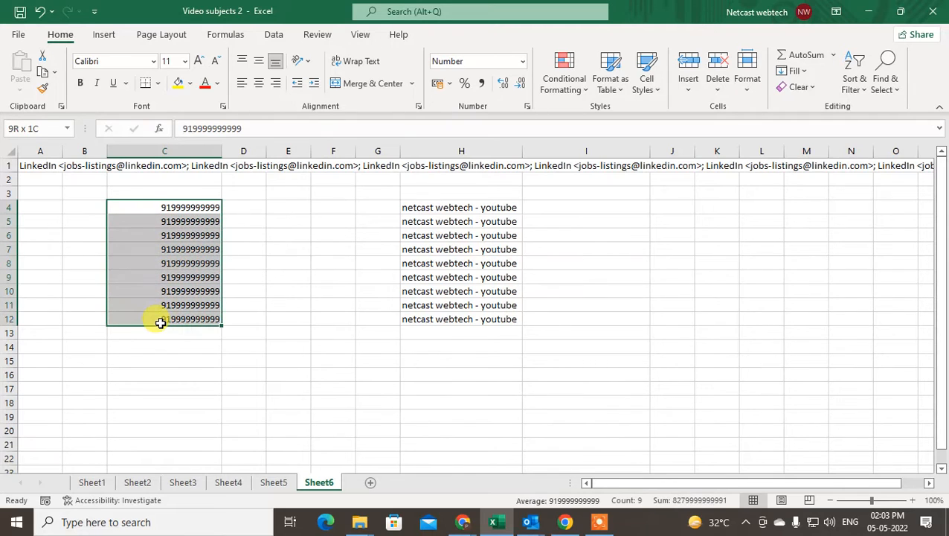
click(165, 207)
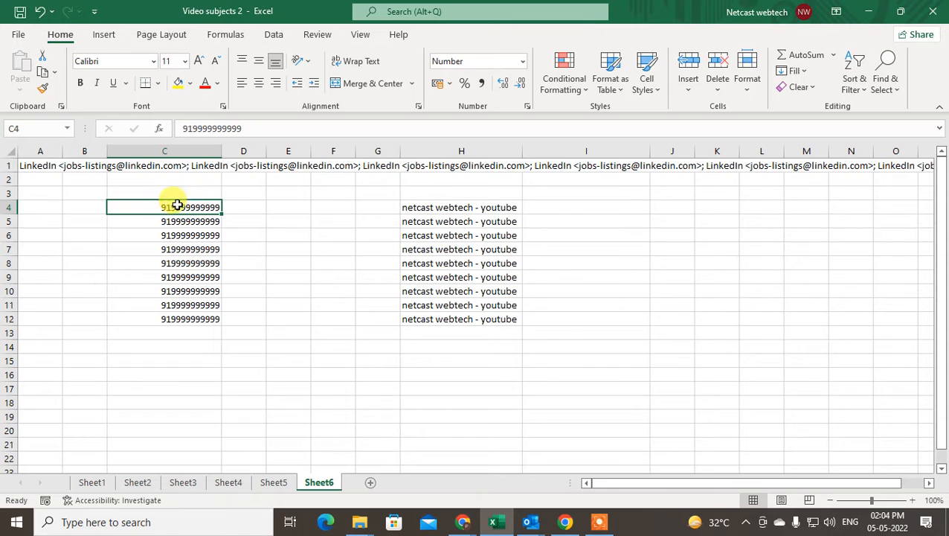
click(278, 221)
click(164, 151)
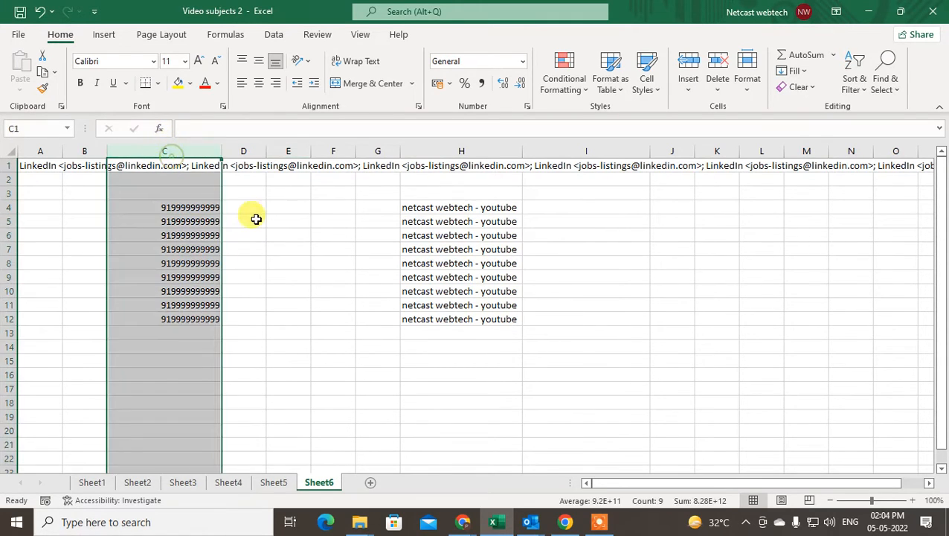
Run Text to Columns on C4:C12 as Fixed width, with a column break after the second digit.
click(190, 207)
drag(186, 264, 180, 313)
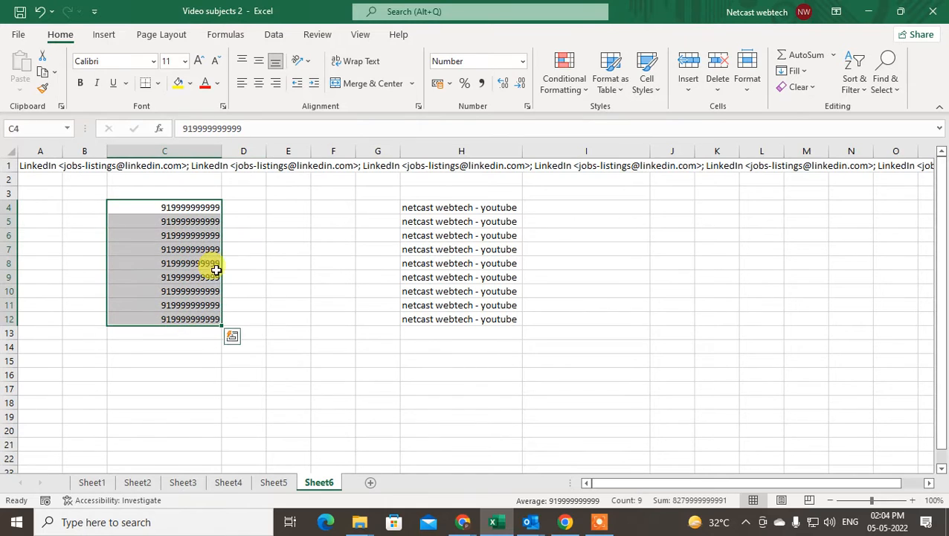
click(274, 34)
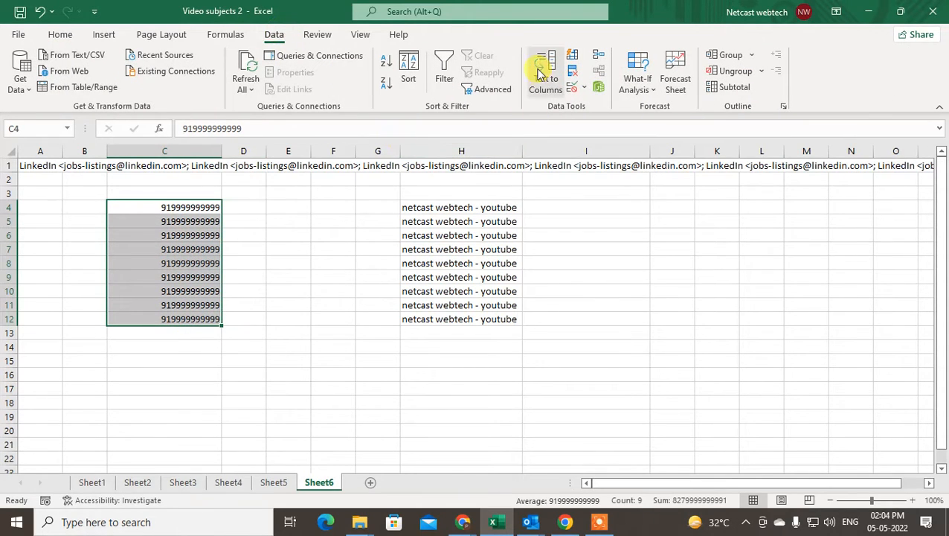
click(548, 88)
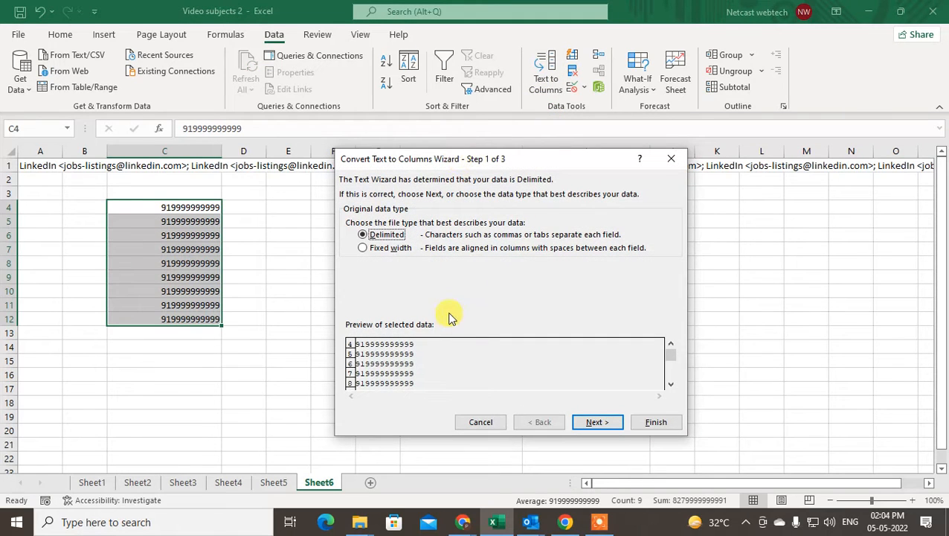
click(363, 250)
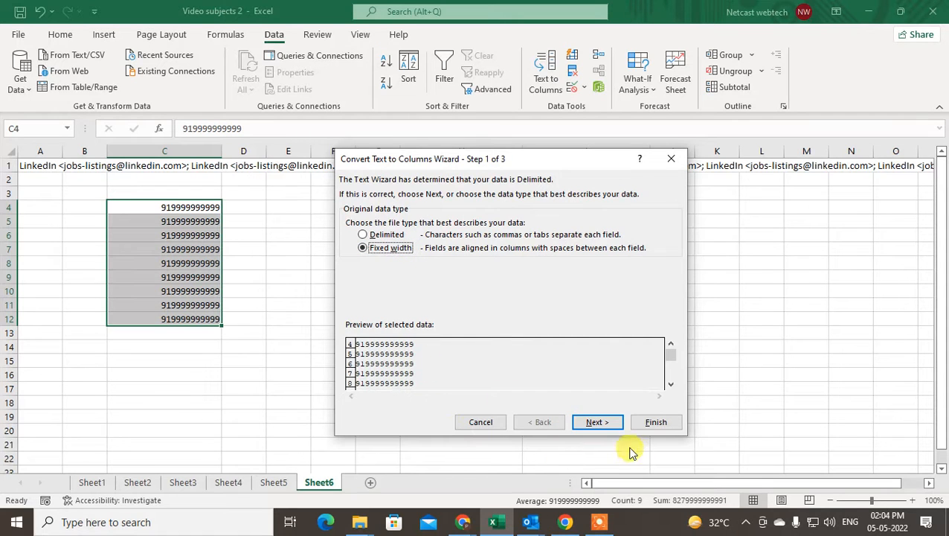
click(595, 427)
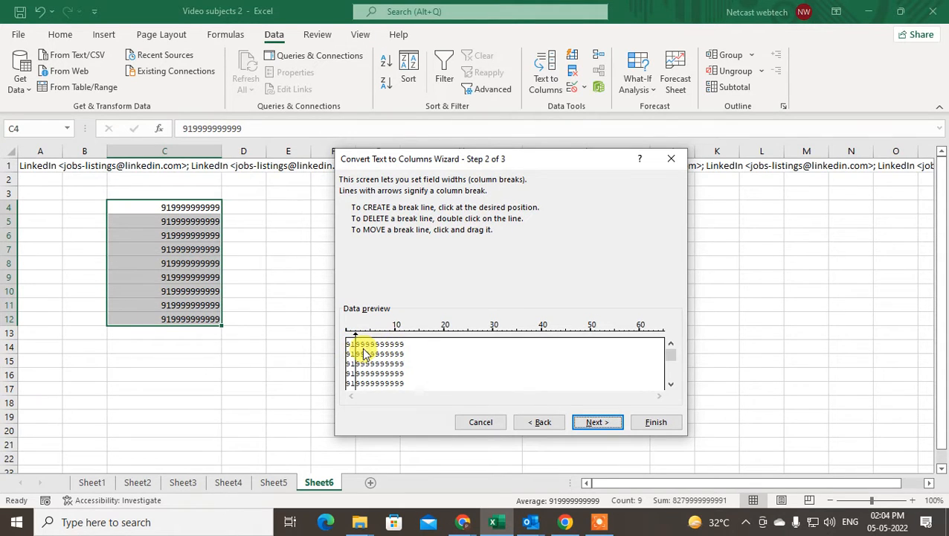
click(595, 422)
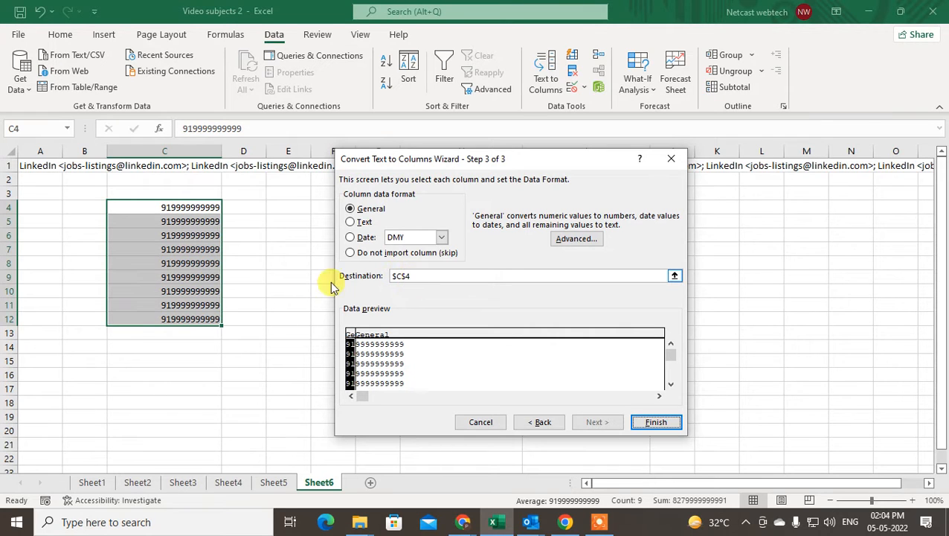
Try to finish the split using $C$4+$D$4 as the destination.
click(417, 277)
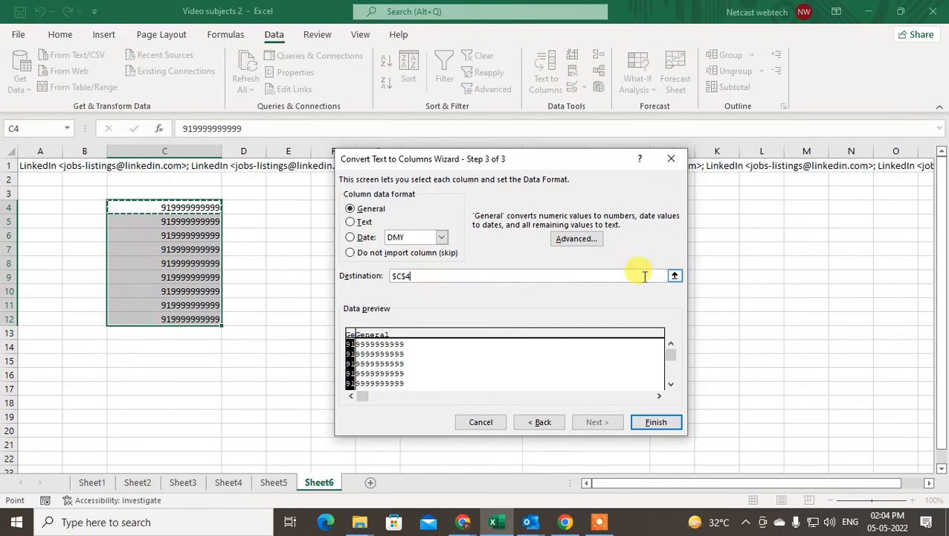
click(654, 276)
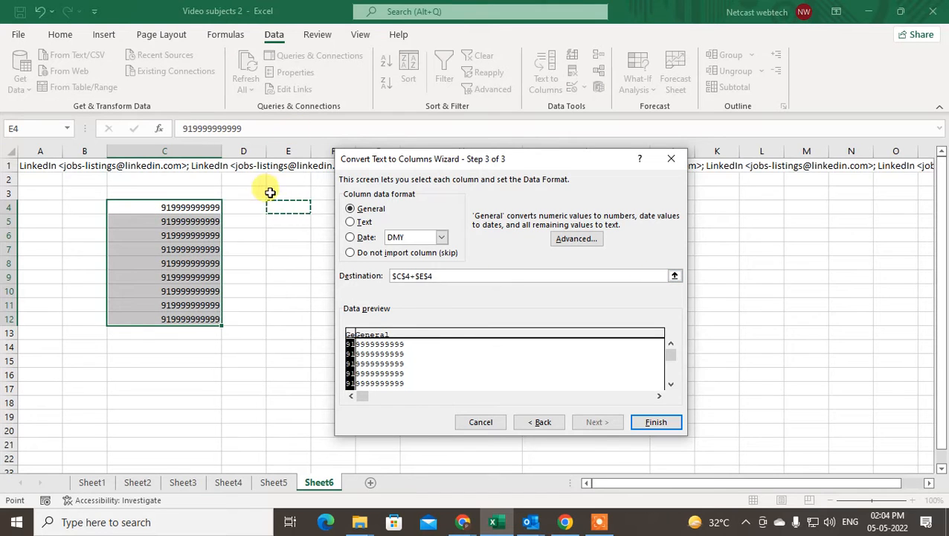
click(248, 208)
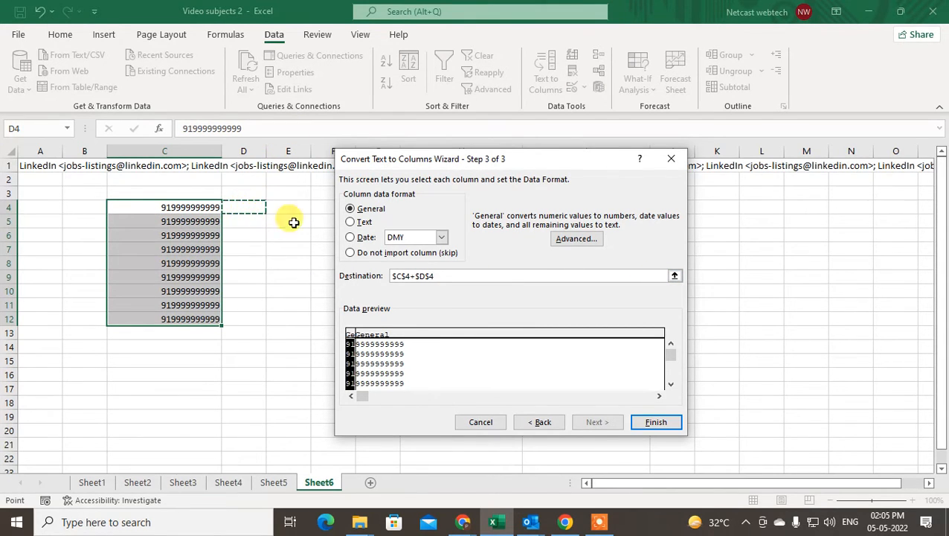
click(651, 429)
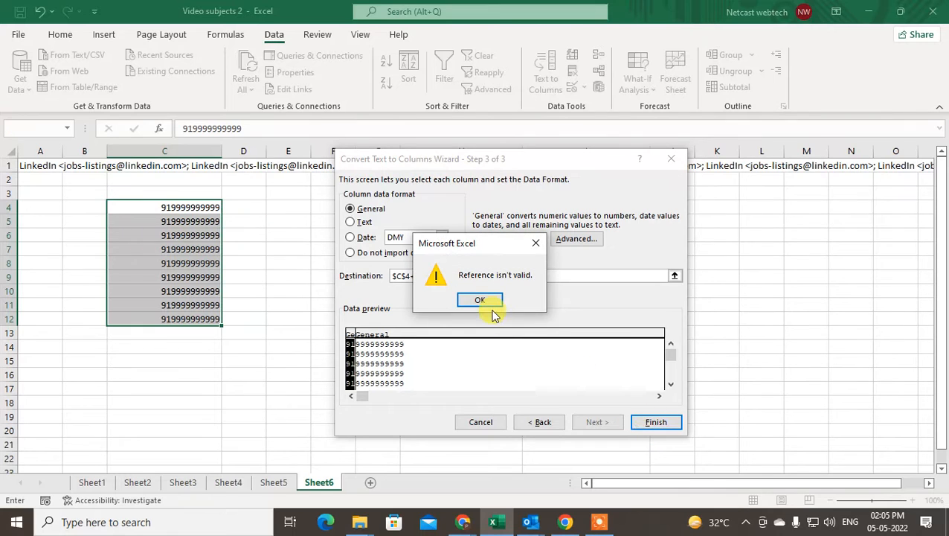
click(489, 303)
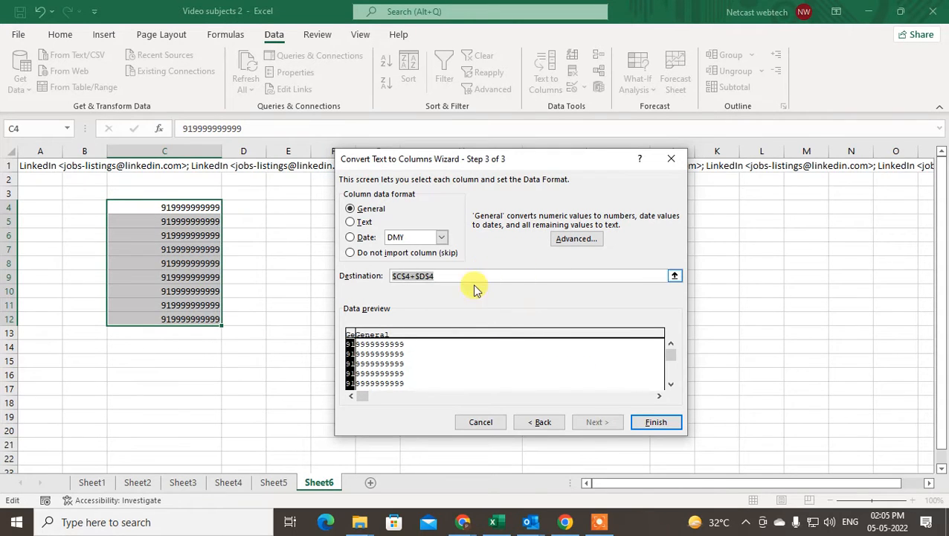
Set the split's destination to $D$4 with General column format and finish the conversion.
click(435, 345)
click(351, 363)
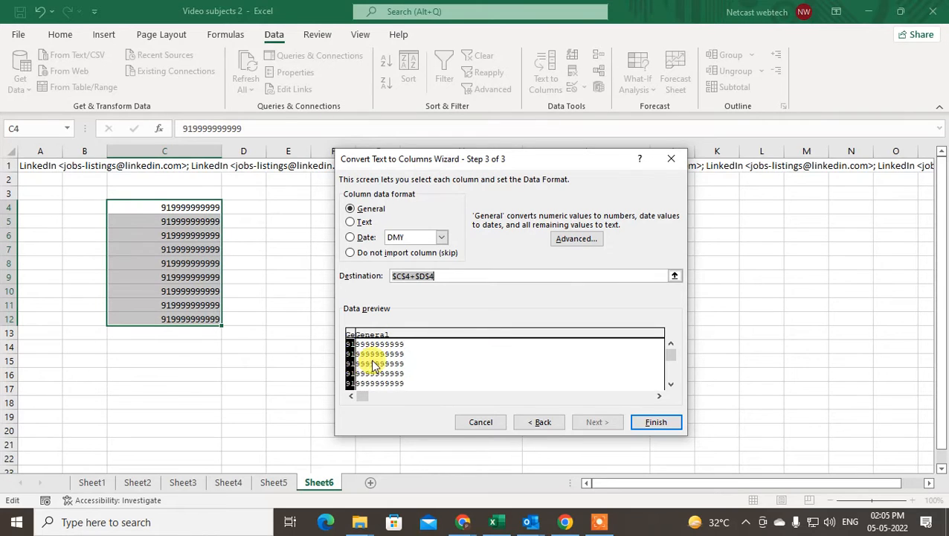
click(371, 361)
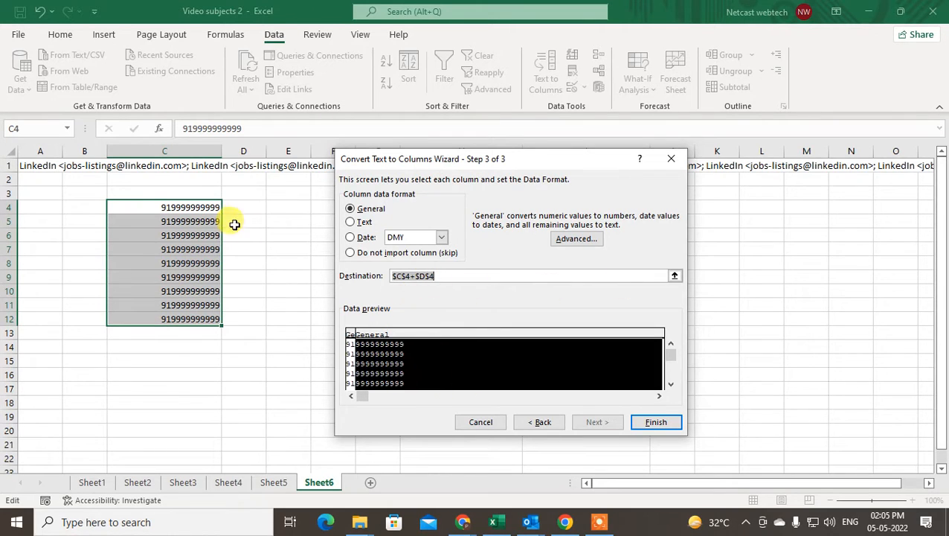
click(249, 207)
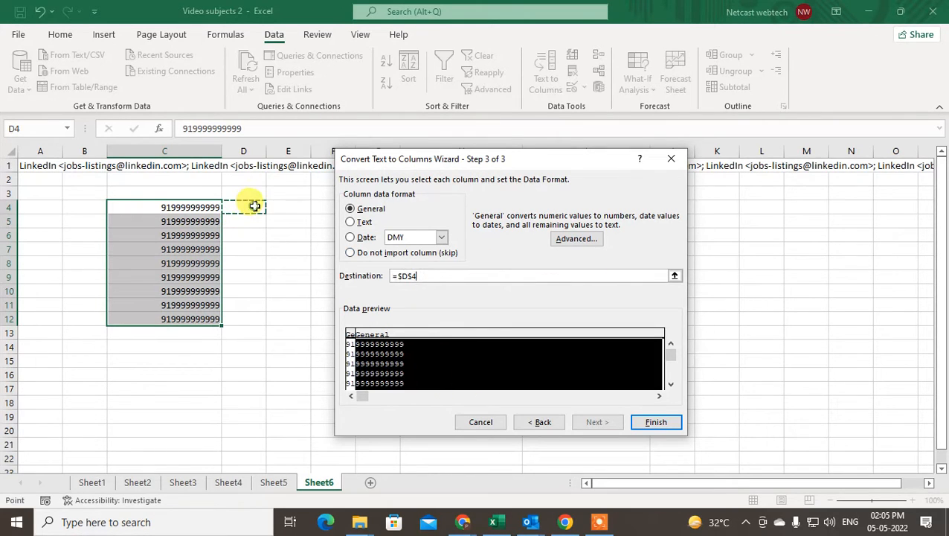
click(643, 425)
Check the split results in D4:E12 and auto-fit the width of column E to its numbers.
click(286, 261)
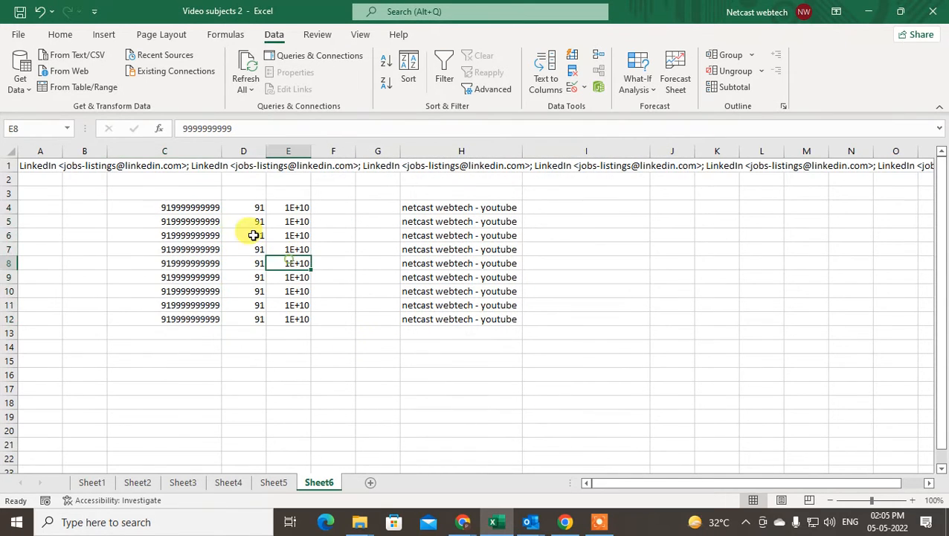
drag(244, 207, 297, 319)
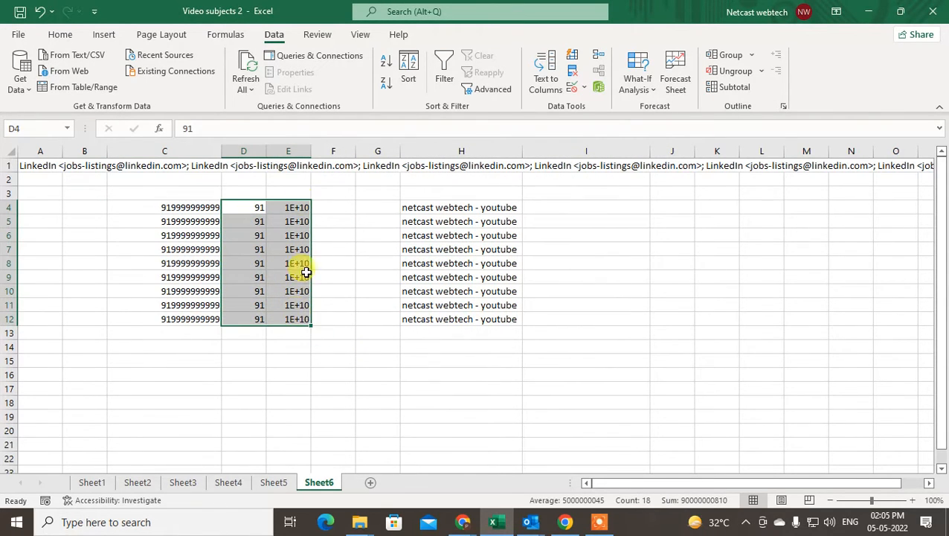
double_click(311, 151)
click(251, 221)
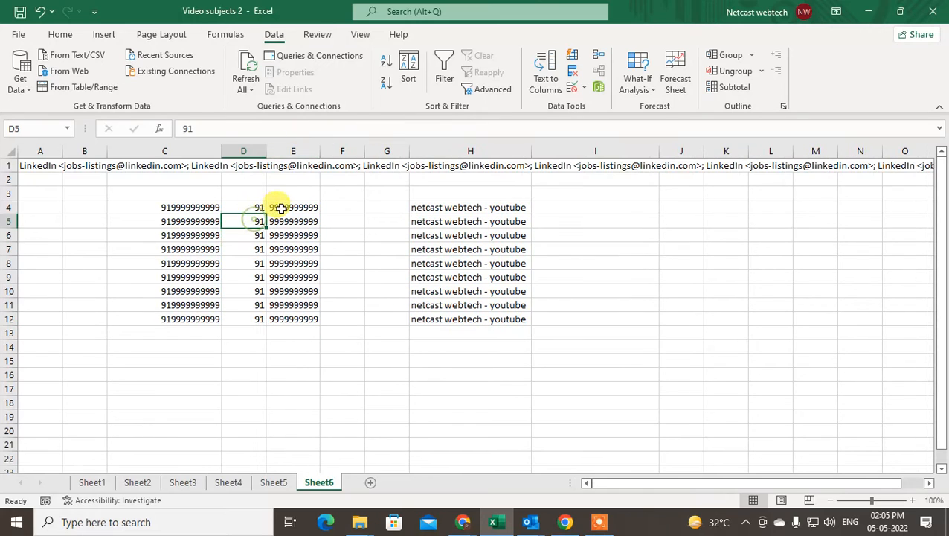
click(282, 208)
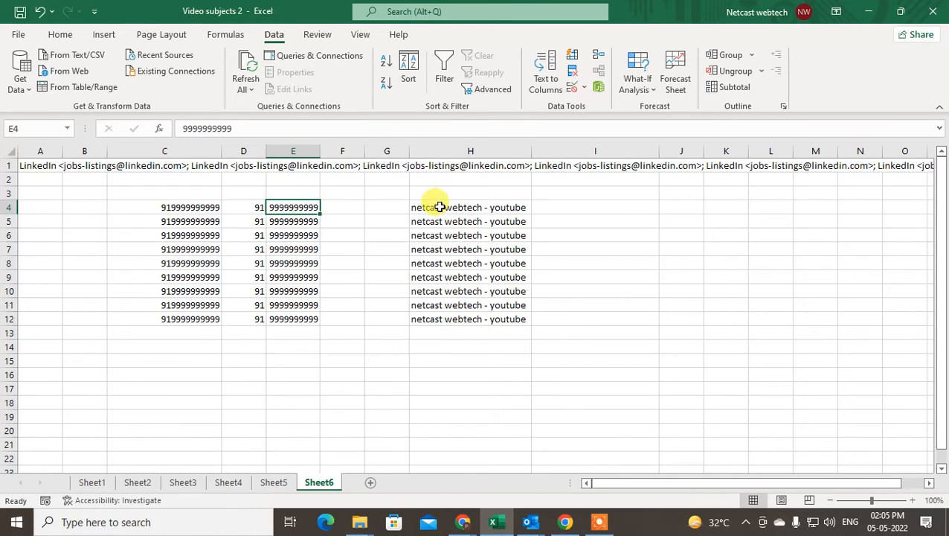
Examine the text entries in H4:H12 and the empty cells I4 to K4 beside them.
drag(440, 206, 507, 315)
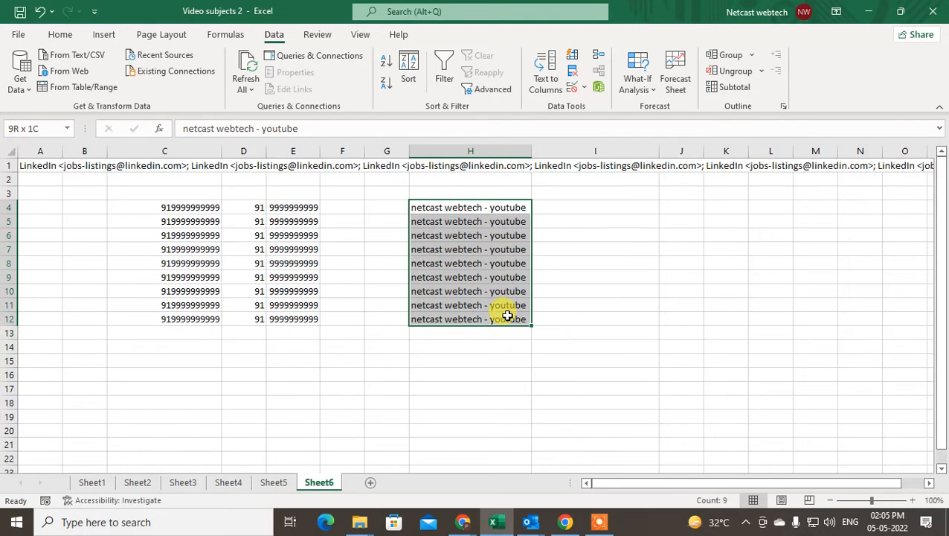
click(450, 235)
click(434, 208)
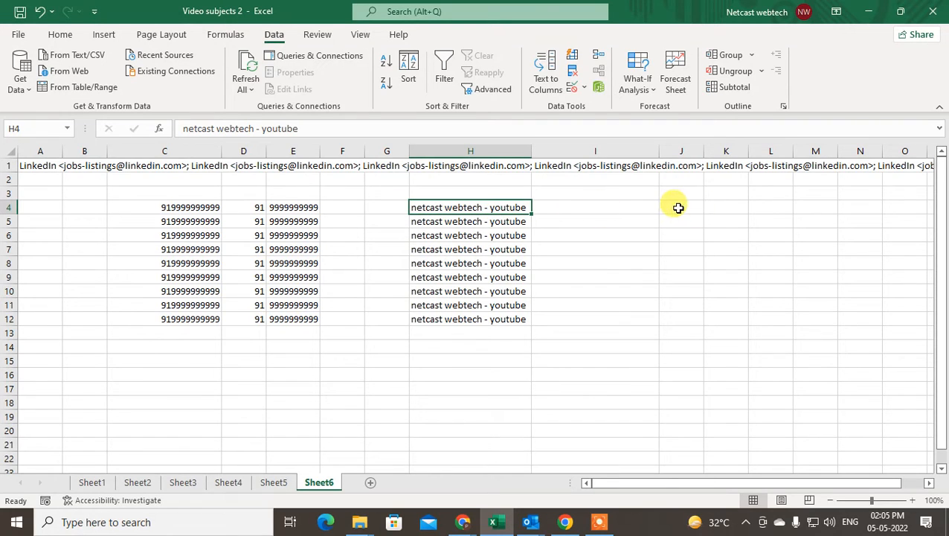
click(726, 207)
click(599, 208)
click(676, 207)
click(726, 208)
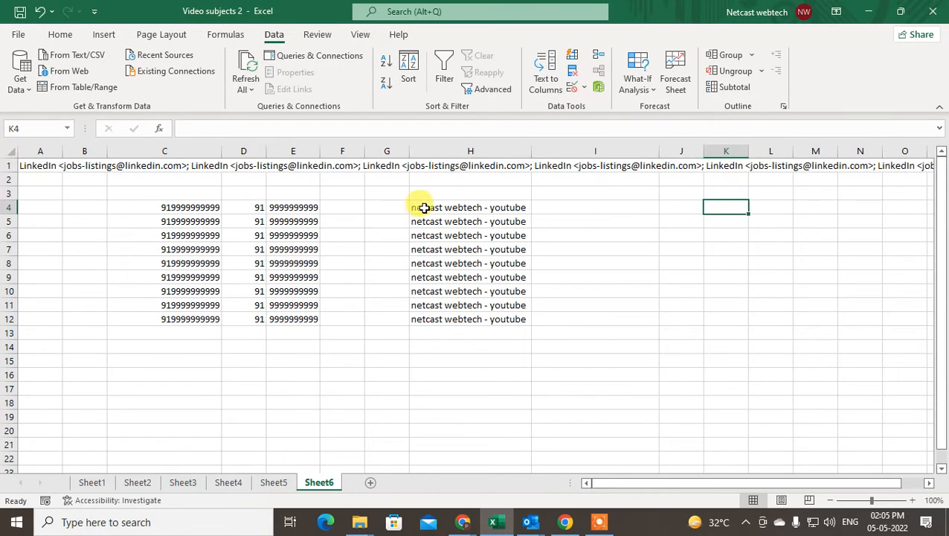
click(568, 207)
click(722, 208)
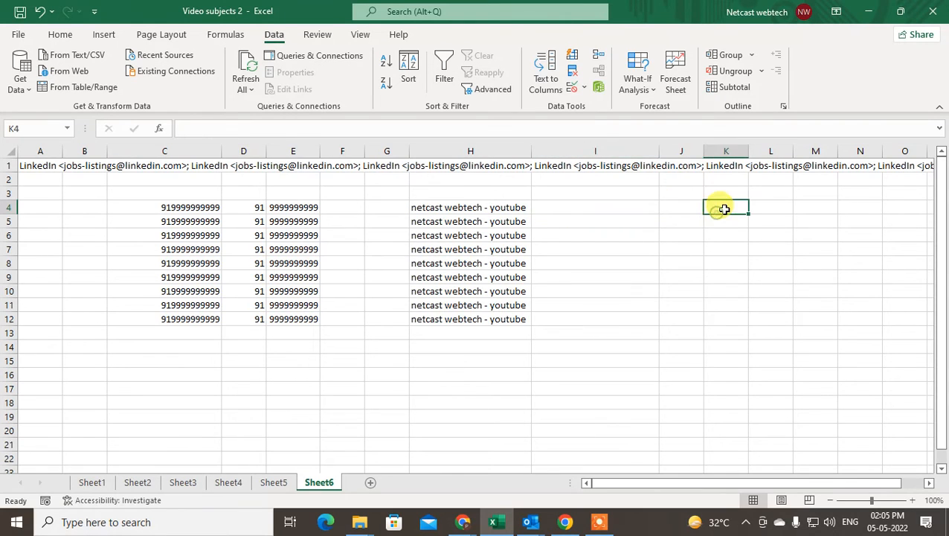
Start Text to Columns on H4:H12 with Delimited as the data type and proceed to the delimiter settings.
drag(456, 206, 462, 319)
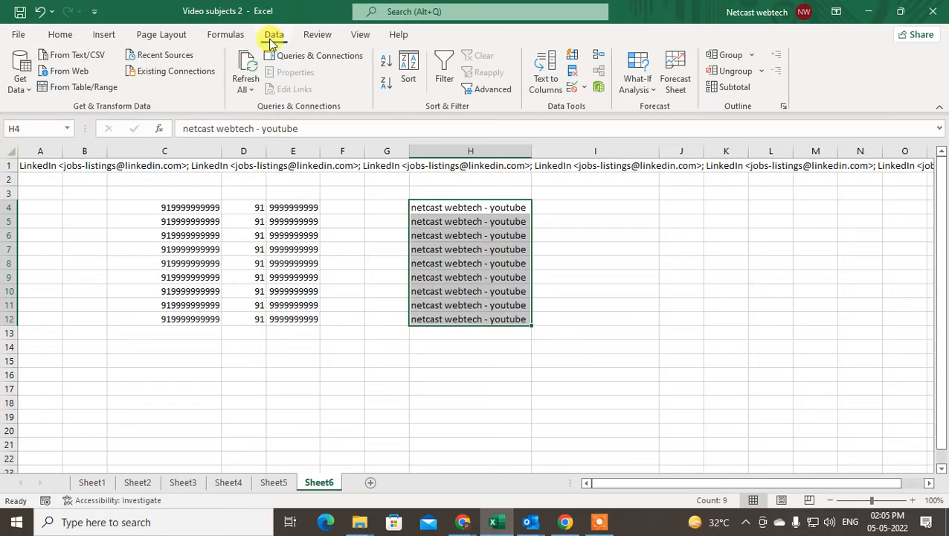
click(547, 65)
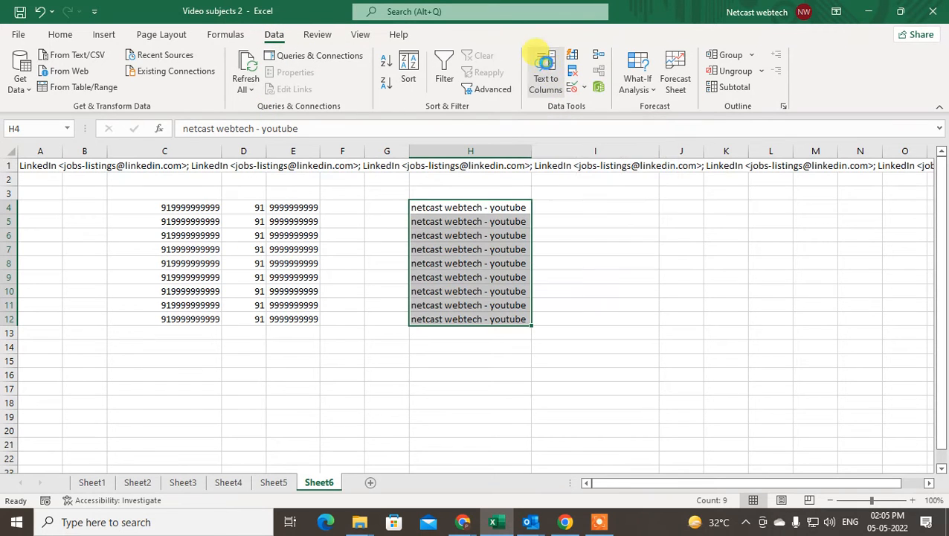
drag(547, 161, 355, 105)
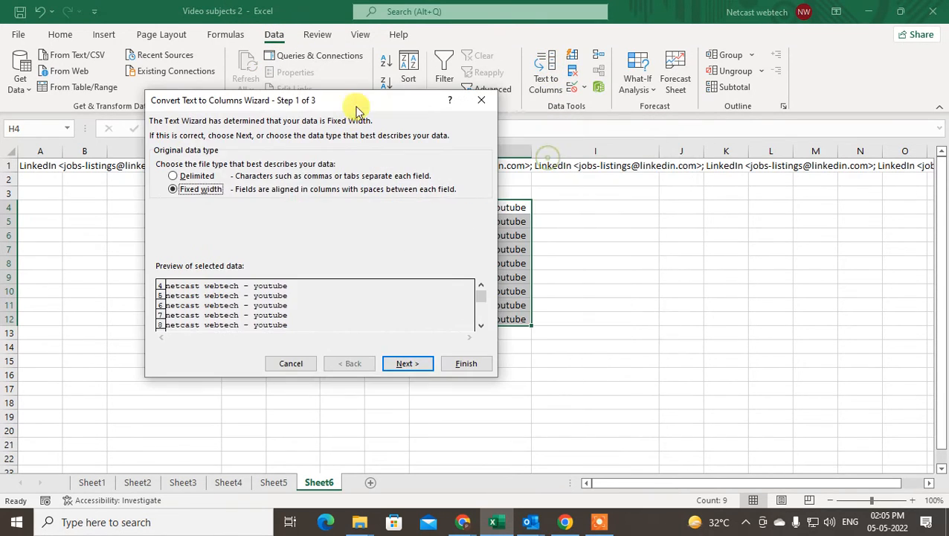
click(172, 177)
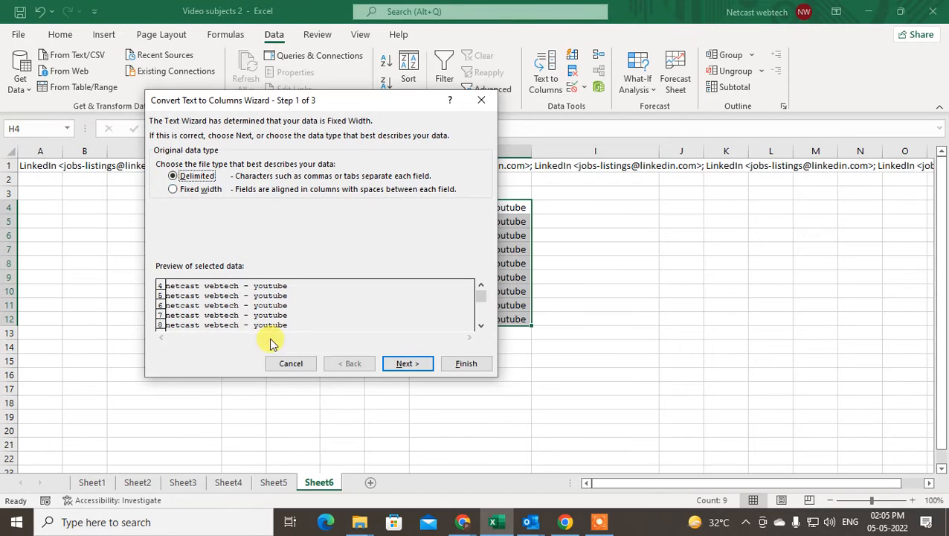
click(407, 363)
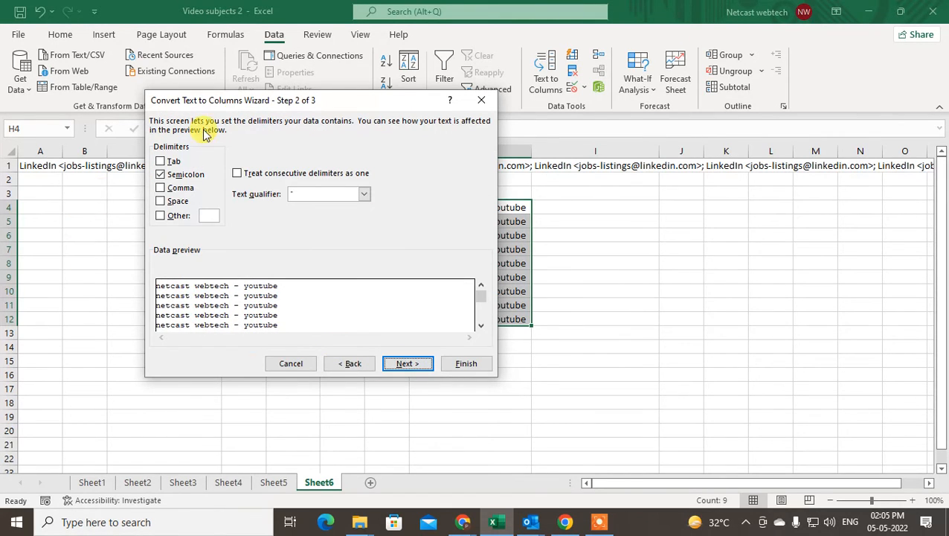
Turn off the Semicolon delimiter and split the text by Space instead.
drag(277, 99, 510, 274)
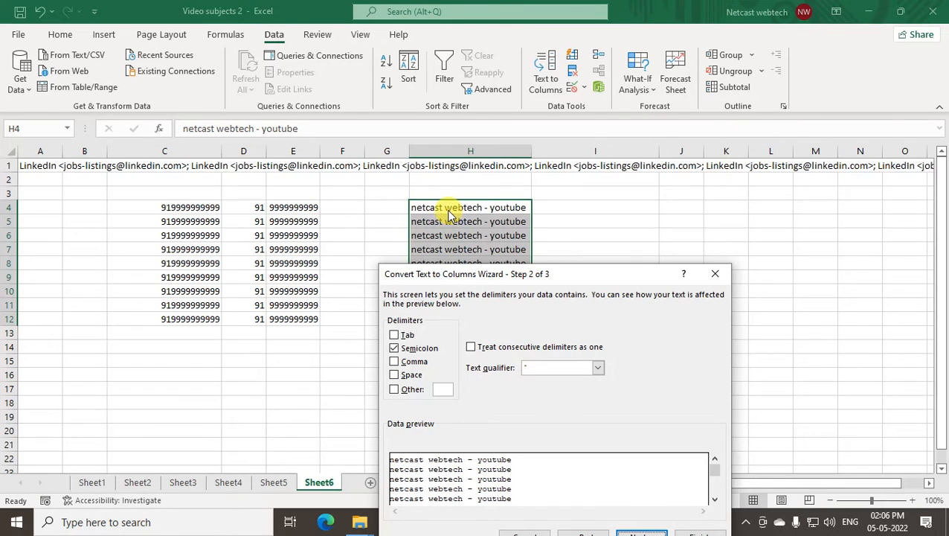
click(395, 347)
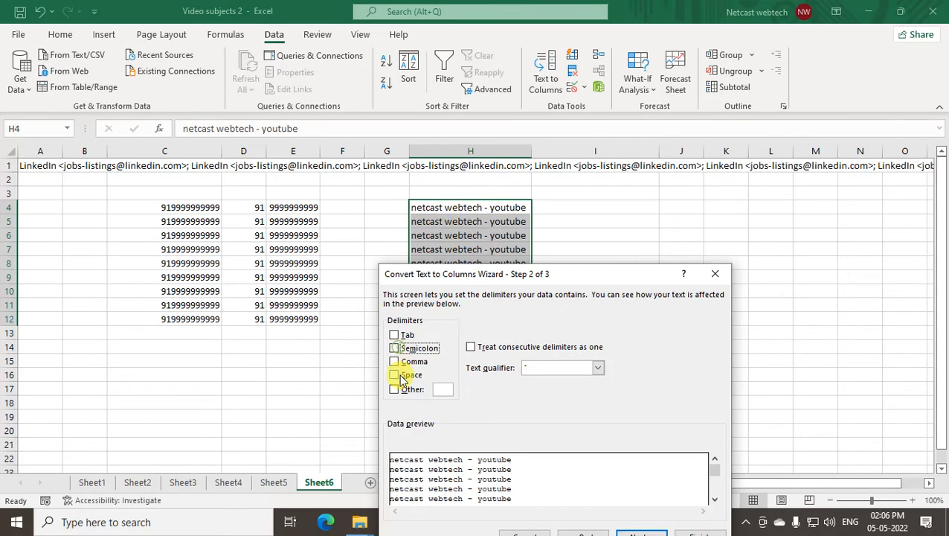
click(395, 375)
drag(546, 273, 455, 235)
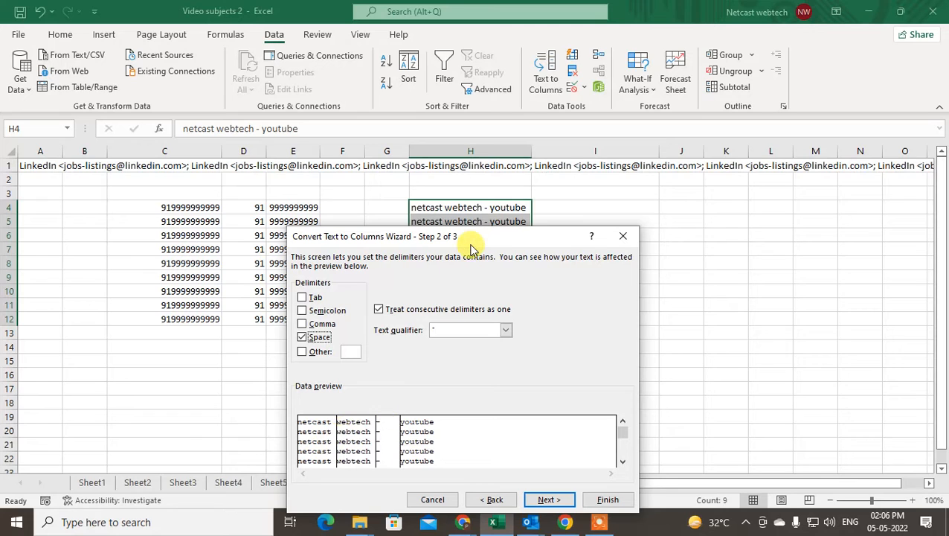
Add a hyphen as a custom delimiter alongside Space and complete the split of H4:H12 with General format at destination $H$4.
drag(468, 237, 451, 258)
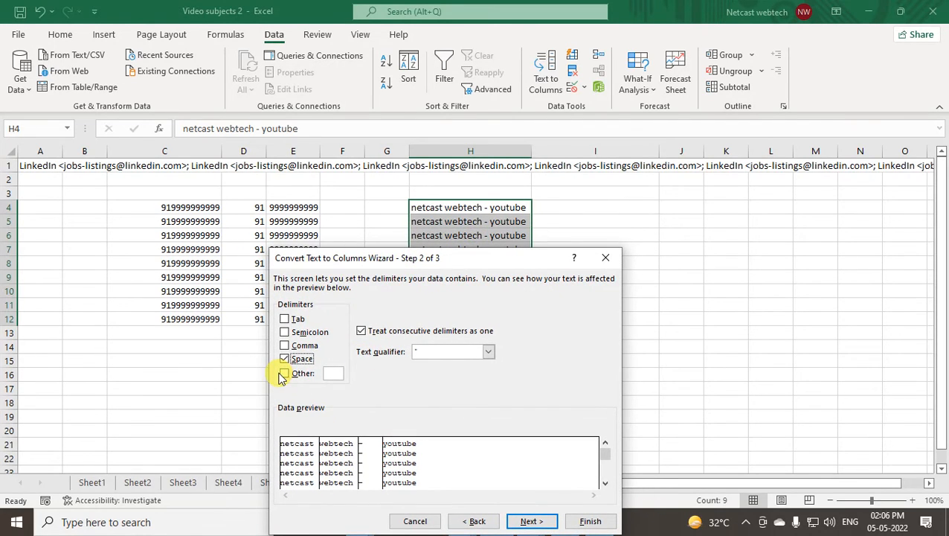
click(285, 374)
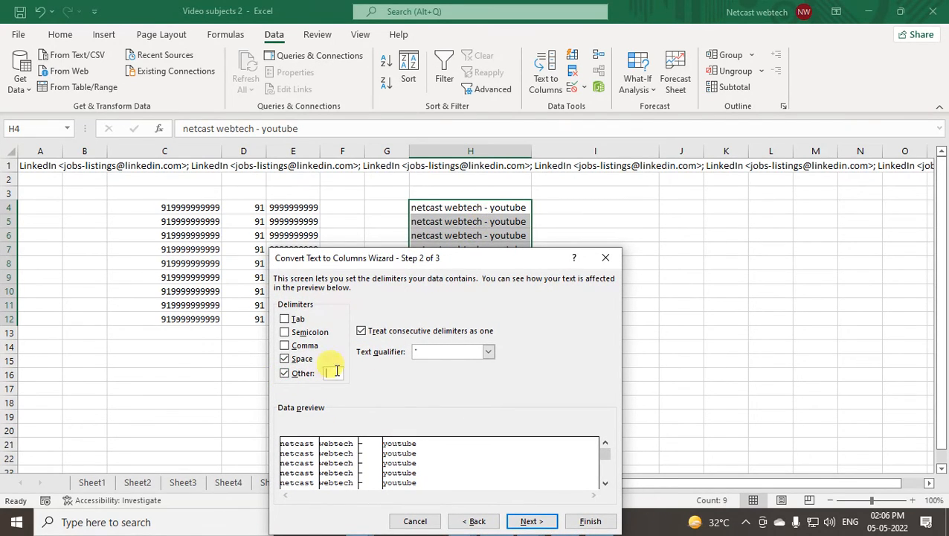
text(-)
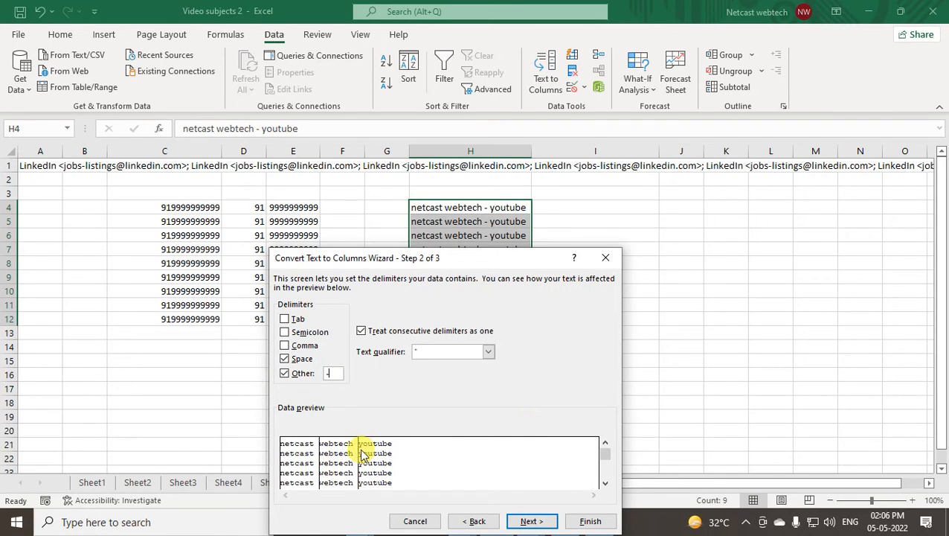
drag(475, 260, 293, 70)
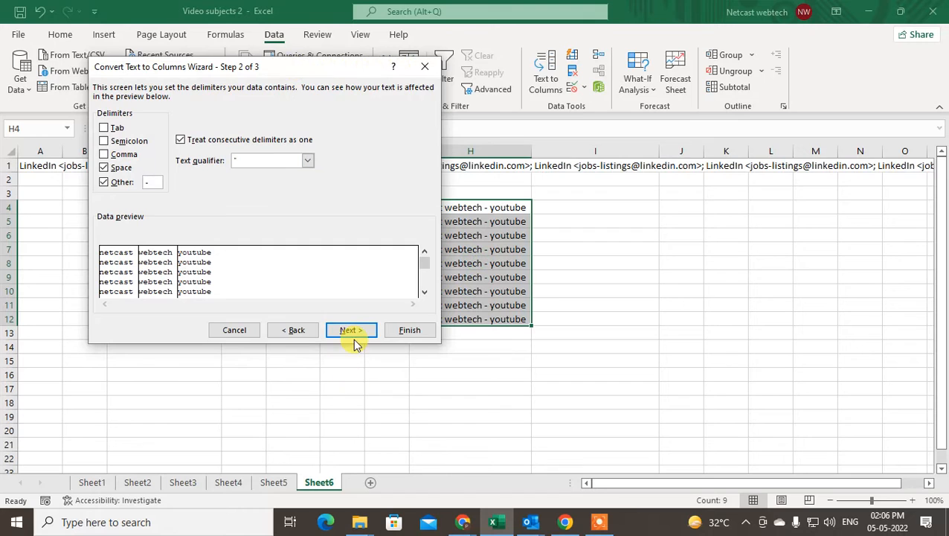
click(351, 332)
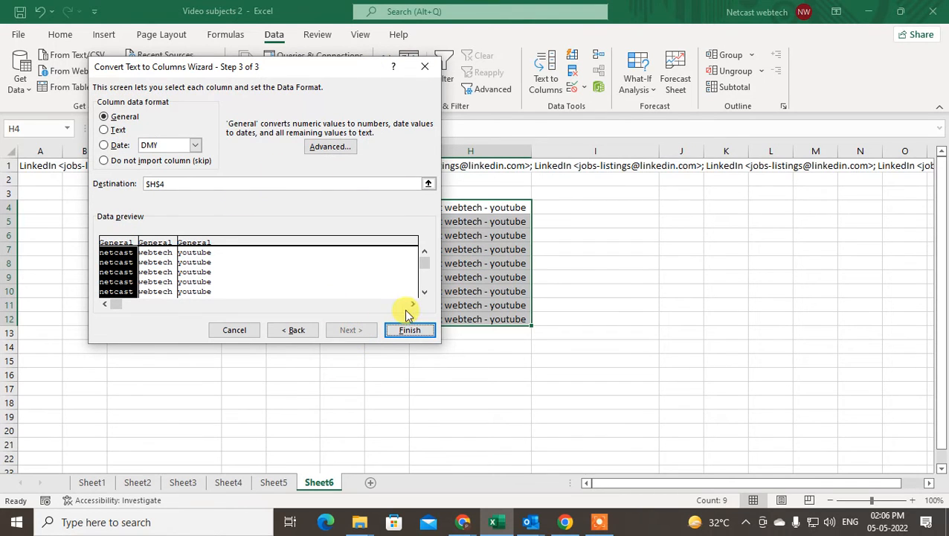
click(409, 329)
Examine the split text in H4:J12 and compare it with the split numbers in D4:E12.
click(541, 222)
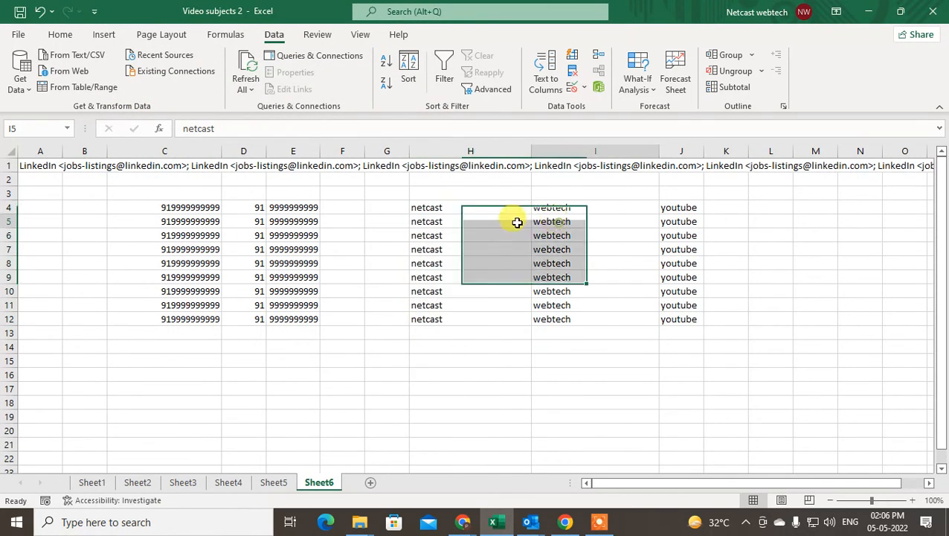
drag(487, 212, 674, 320)
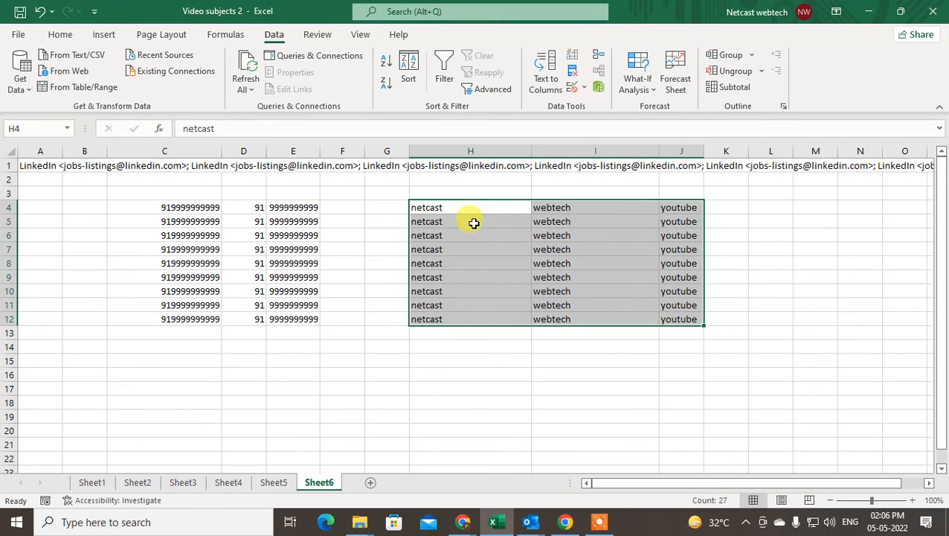
click(465, 210)
click(482, 272)
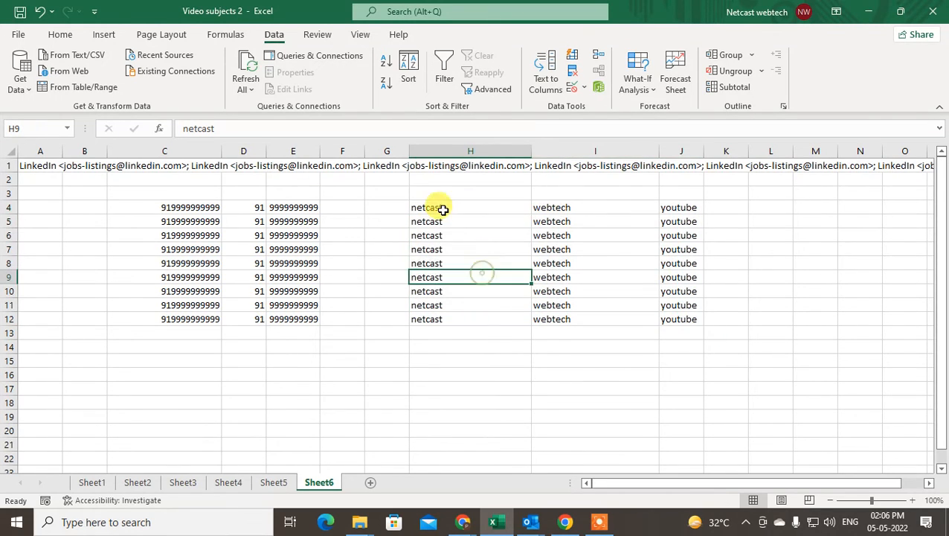
drag(439, 207, 693, 325)
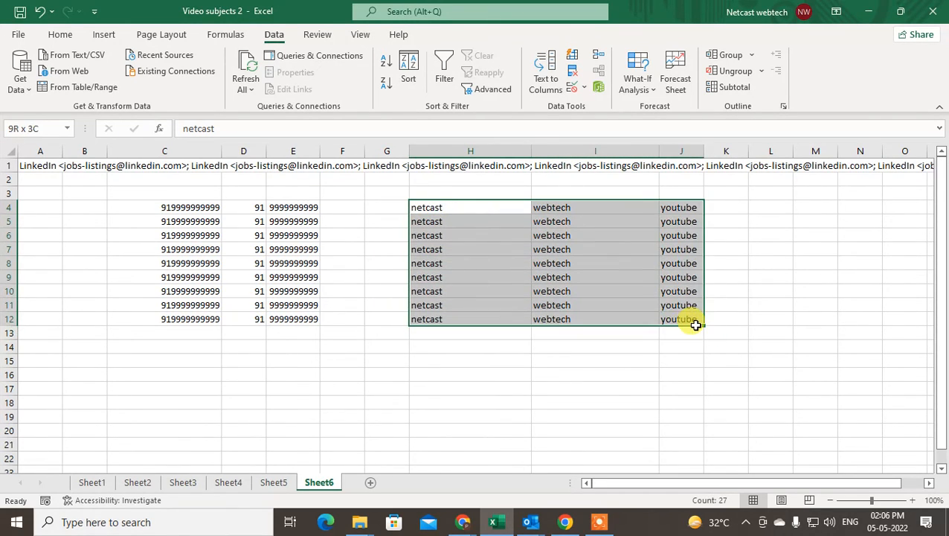
click(455, 273)
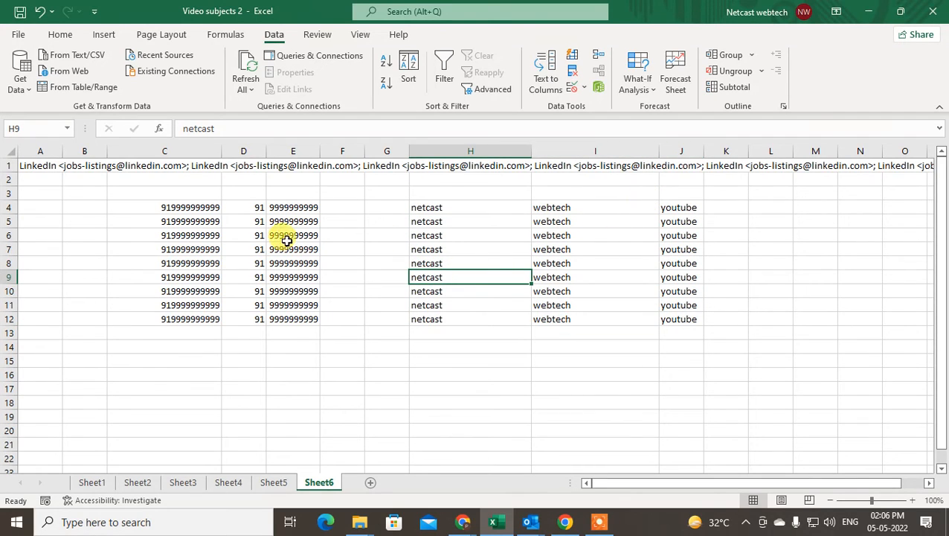
drag(253, 208, 307, 331)
click(454, 212)
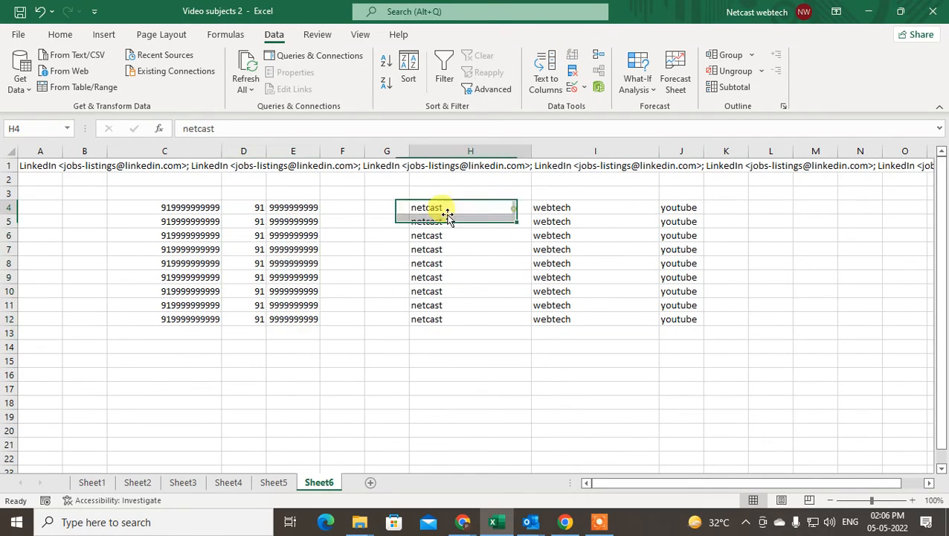
drag(474, 206, 695, 317)
click(439, 220)
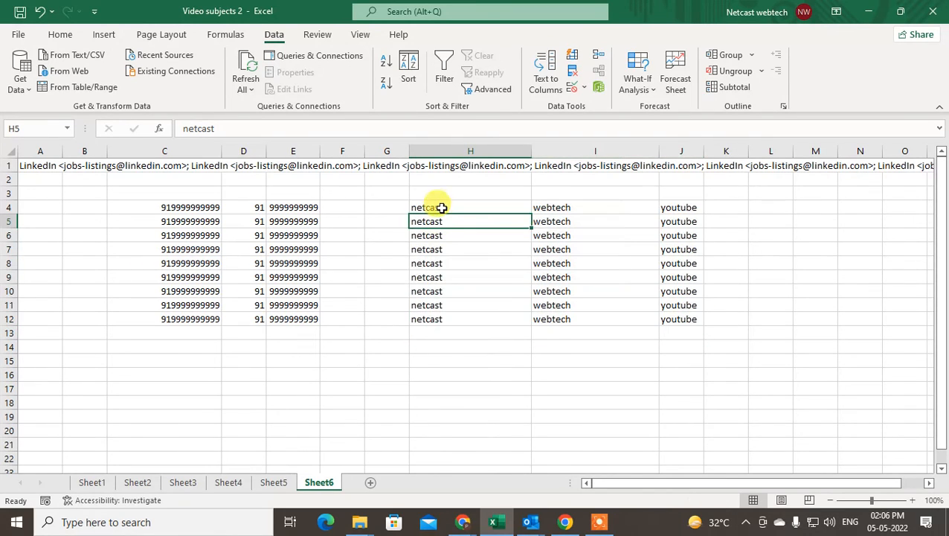
drag(443, 206, 686, 307)
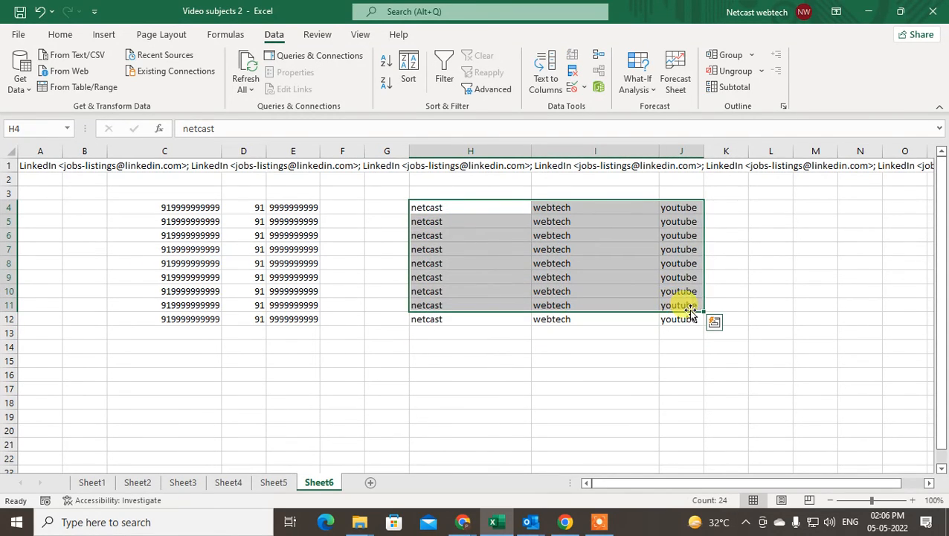
Review the split text columns H to J together with the empty cells in columns K to O beside them.
click(735, 194)
click(776, 220)
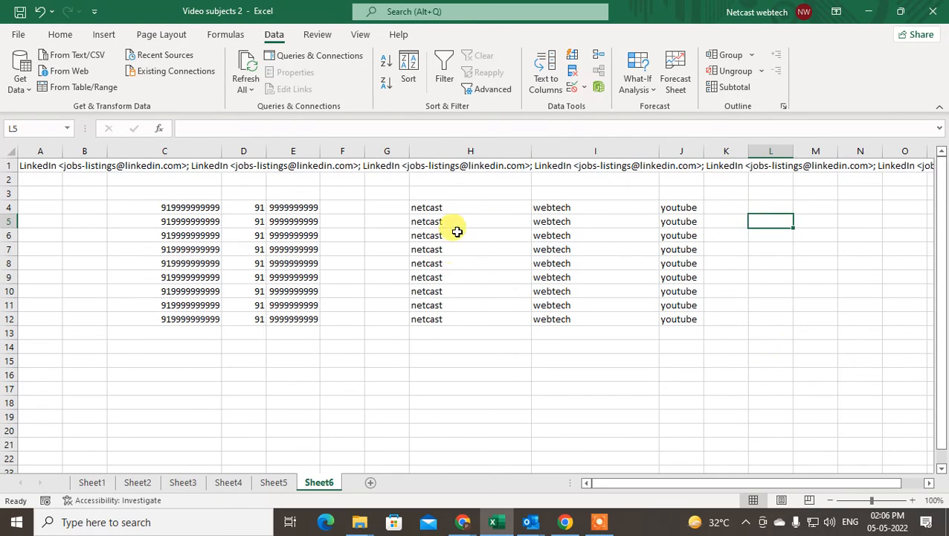
click(460, 205)
drag(525, 238, 683, 321)
click(753, 208)
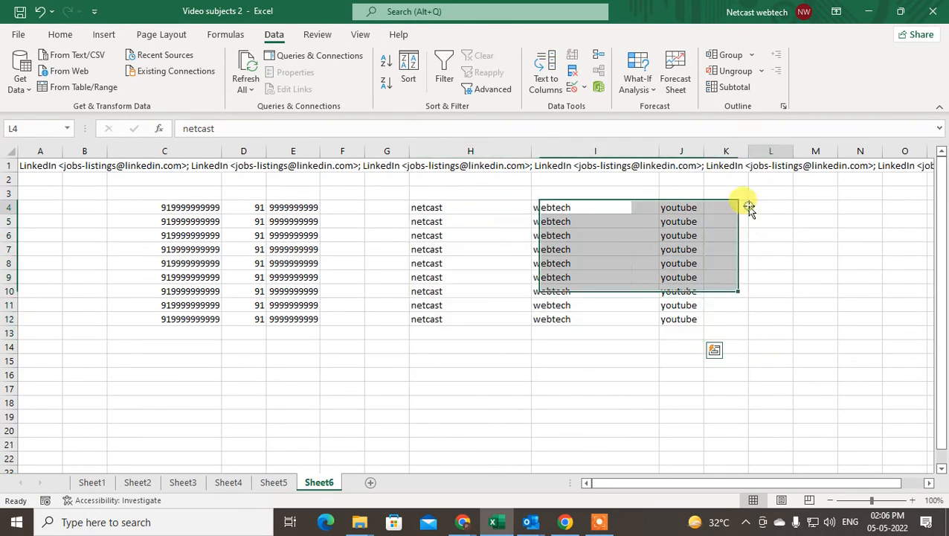
drag(743, 207, 900, 323)
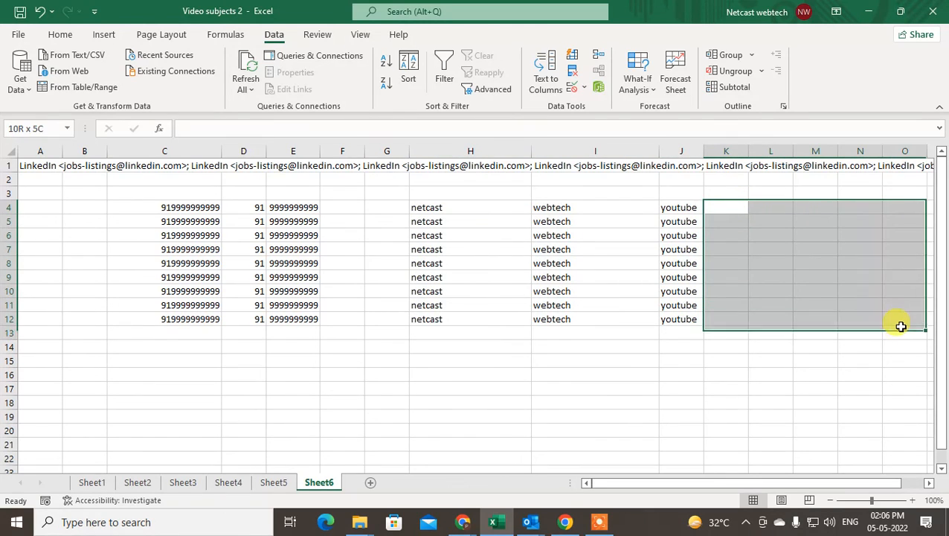
click(484, 217)
drag(413, 207, 640, 318)
click(718, 289)
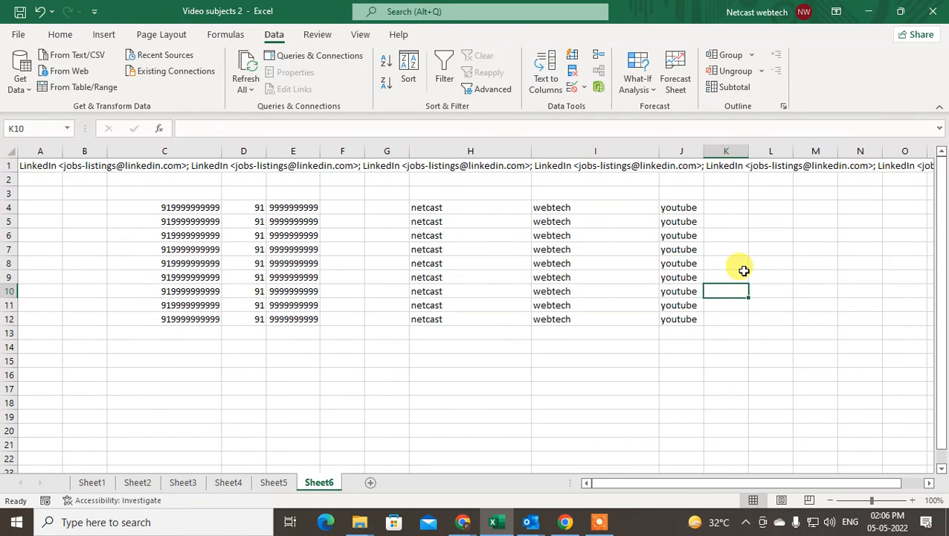